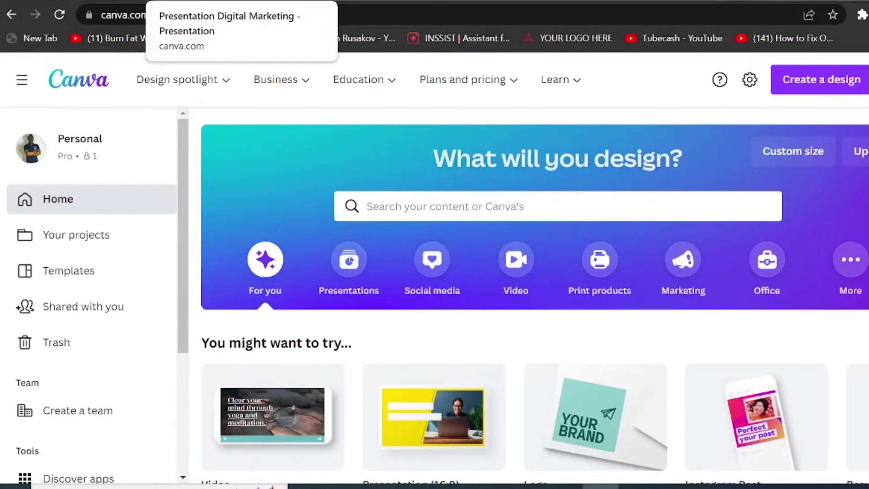
- Open the Digital Marketing presentation in Canva's recording studio using Share > Present and record
key(ctrl+Tab)
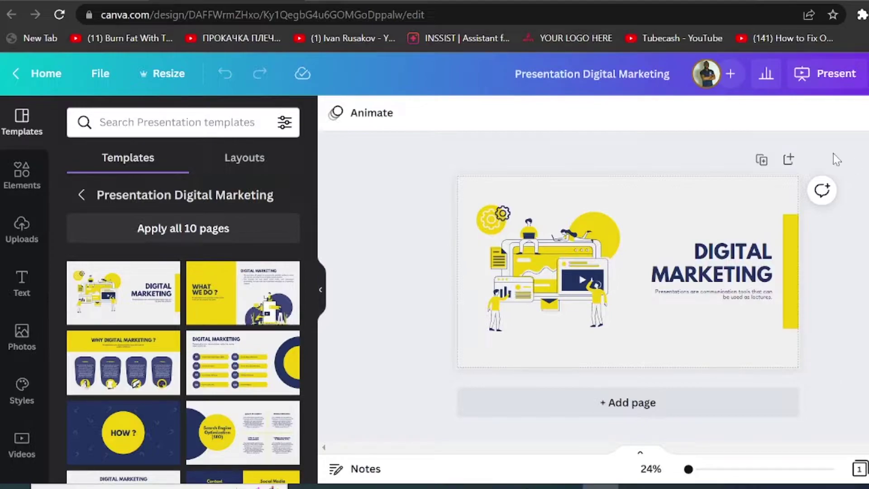
click(866, 74)
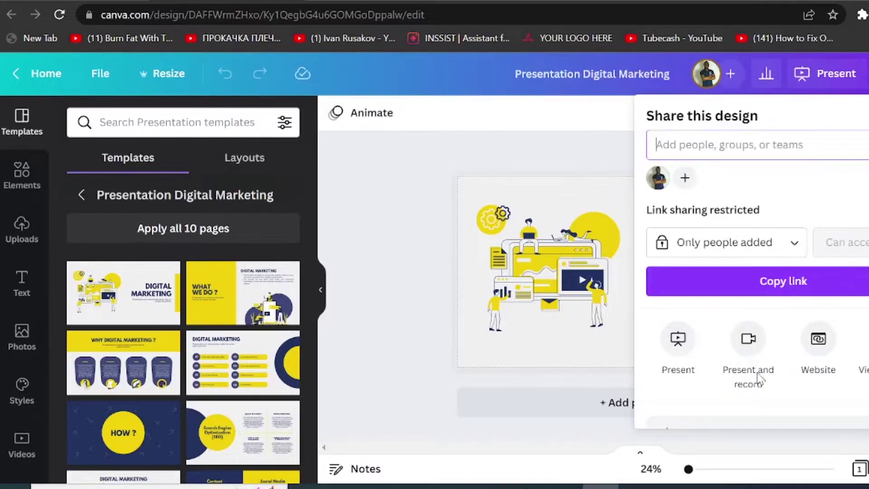
click(747, 340)
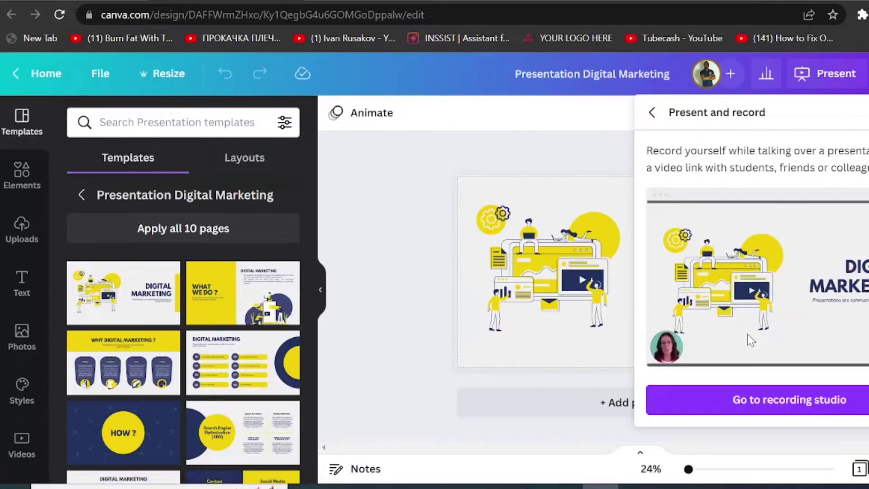
click(815, 410)
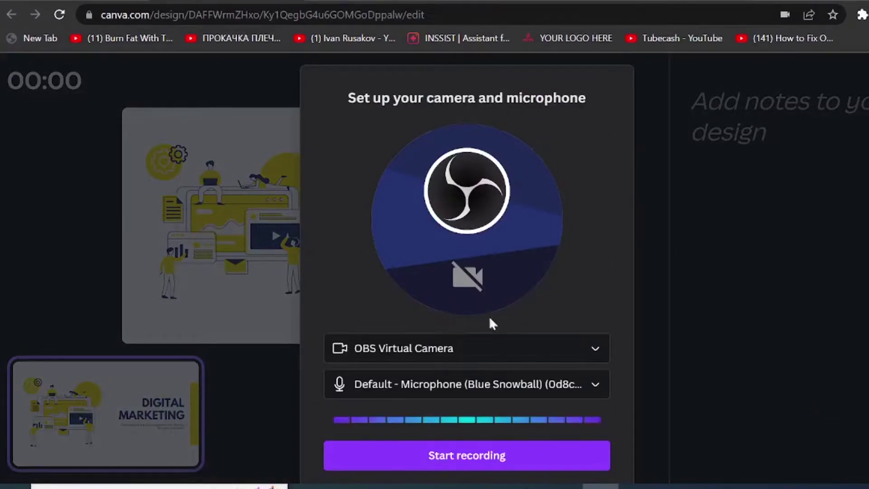
- Keep OBS Virtual Camera and the default microphone, then start recording the presentation
click(601, 352)
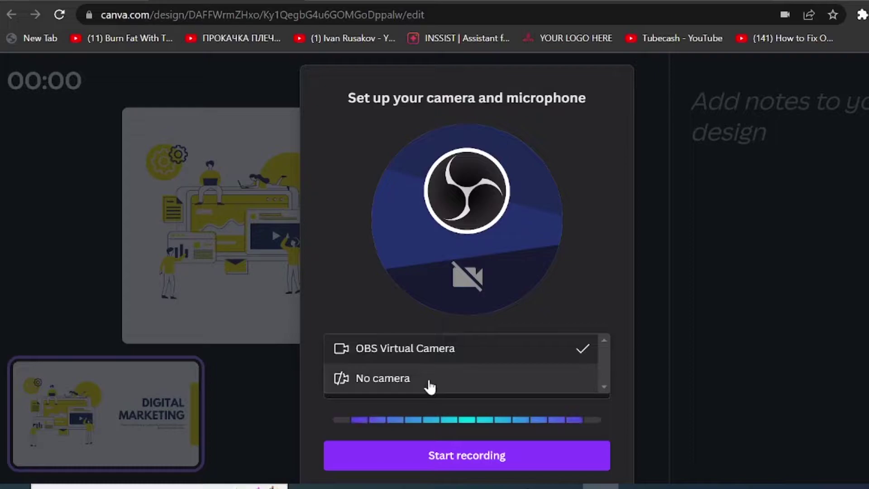
click(596, 277)
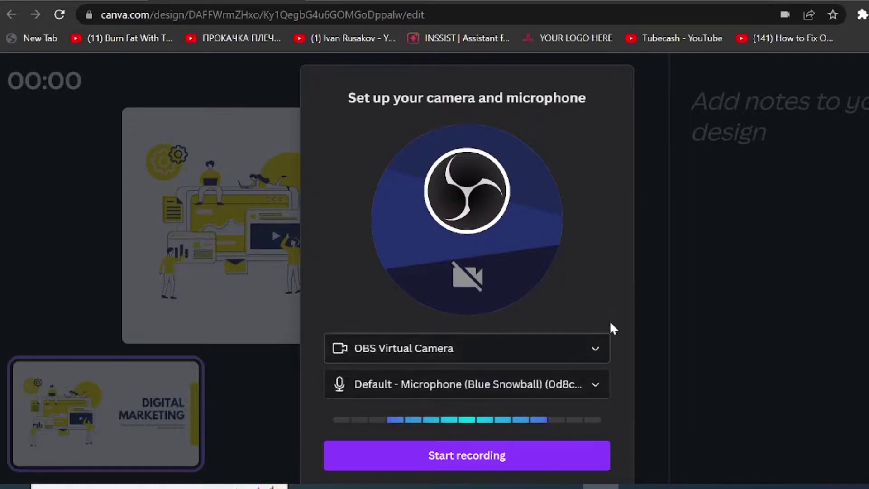
click(599, 387)
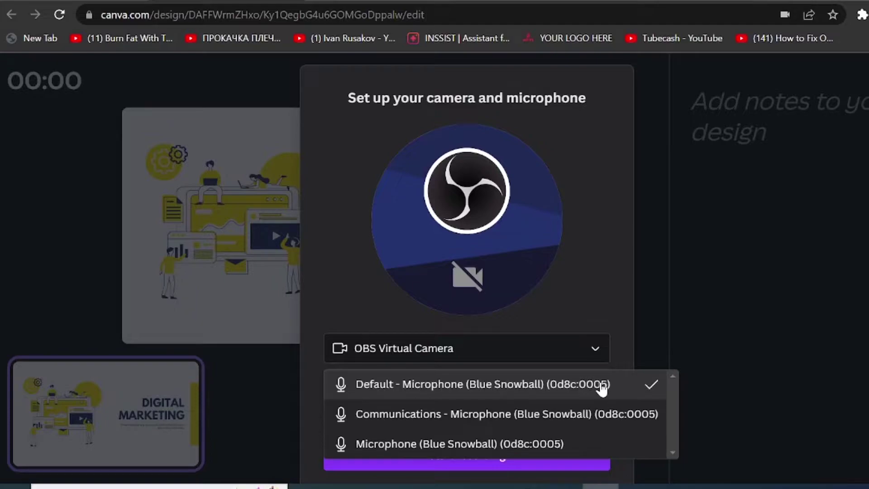
click(614, 285)
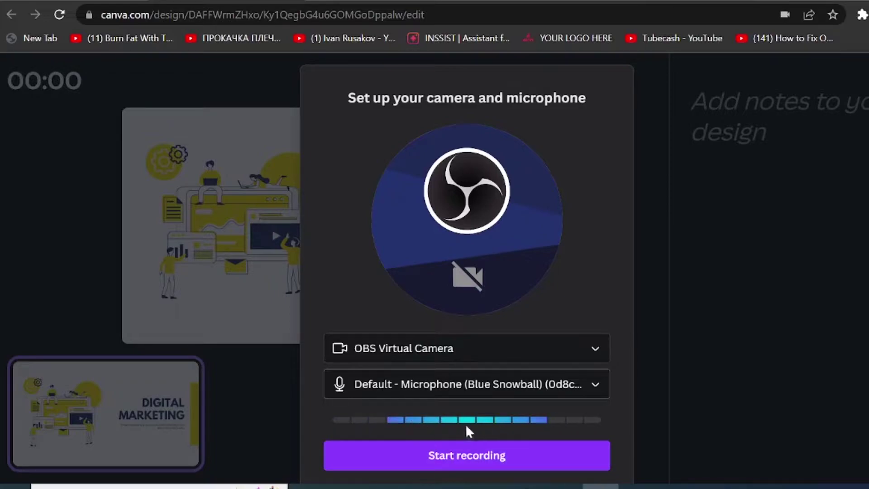
click(462, 466)
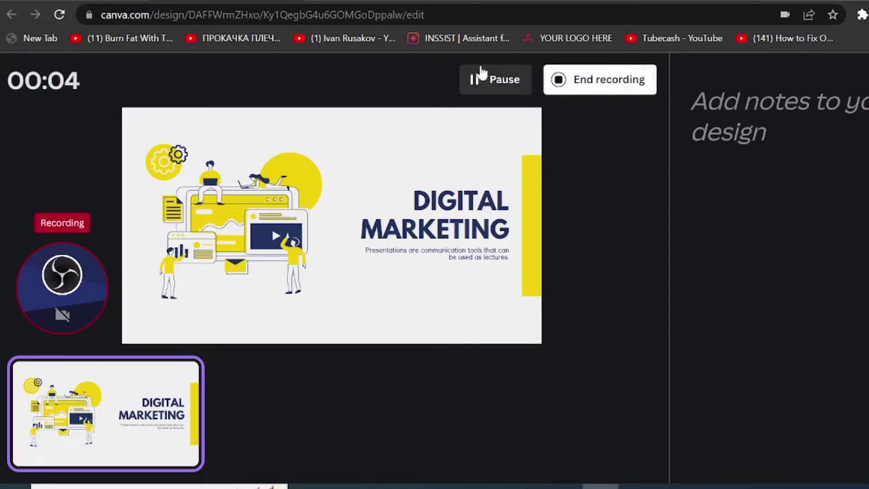
- Pause the 00:05 recording and finish it so Canva uploads it
click(484, 79)
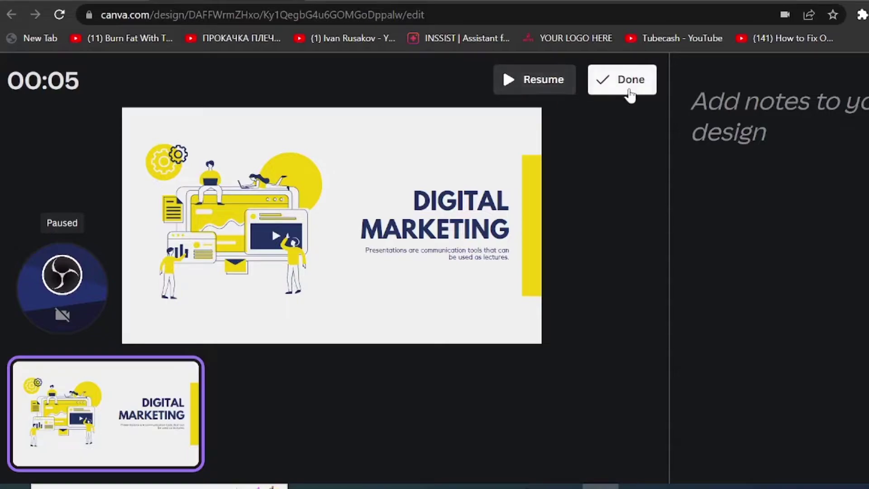
click(630, 90)
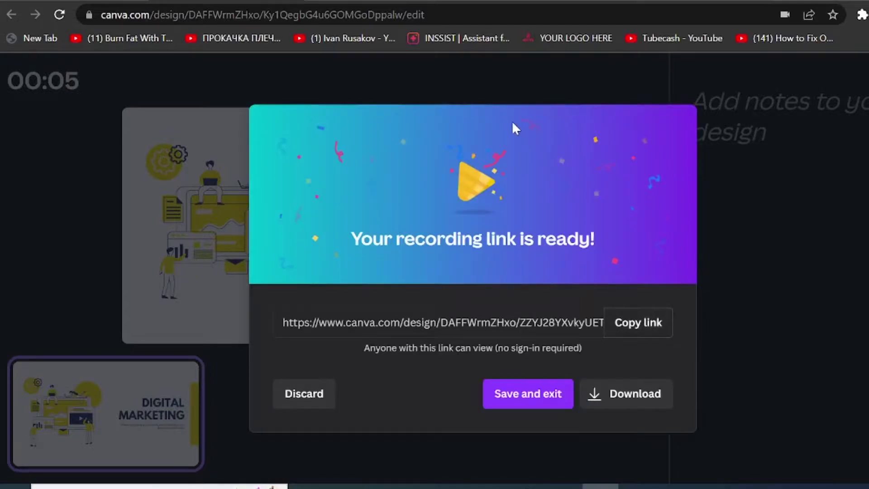
- Copy the recording's shareable link and download the recording as an MP4 video
click(641, 334)
click(618, 396)
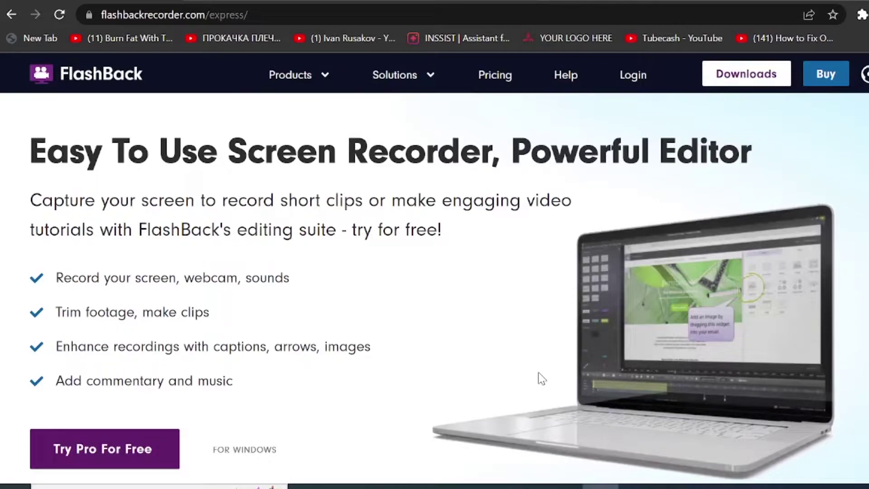
- Scroll flashbackrecorder.com/express down to the Express versus Pro comparison cards
scroll(540, 323, down, 2)
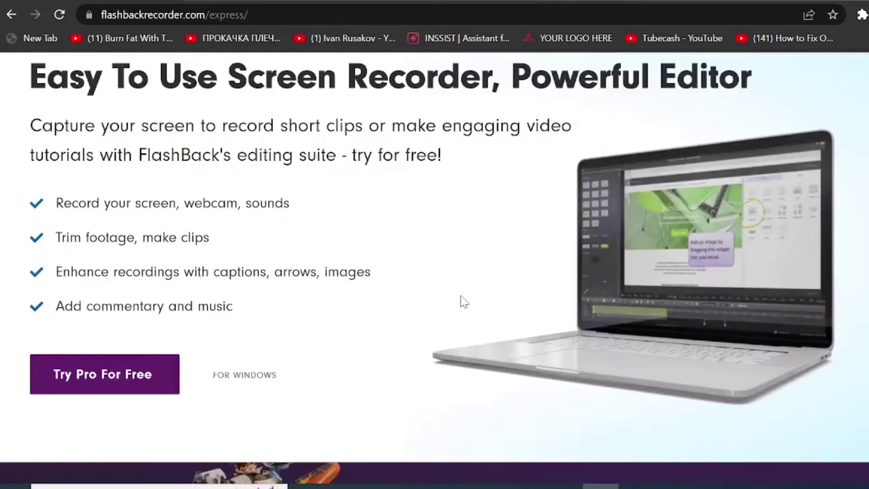
scroll(431, 291, down, 5)
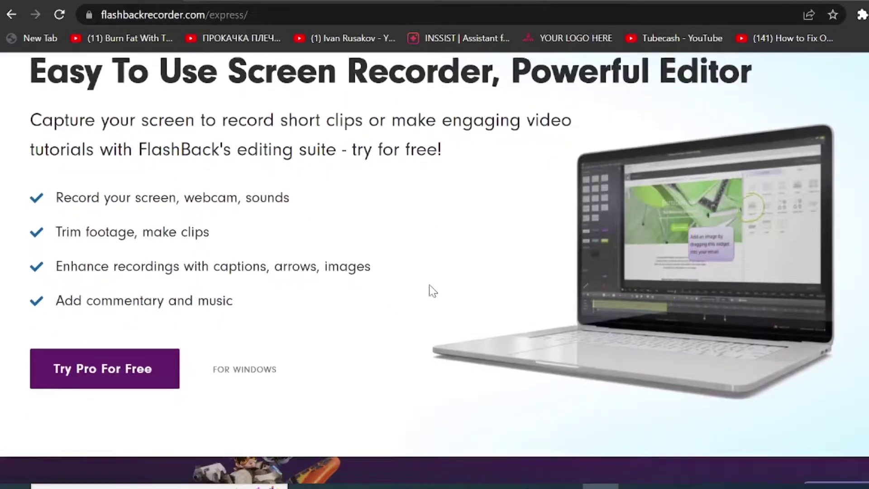
scroll(430, 291, down, 19)
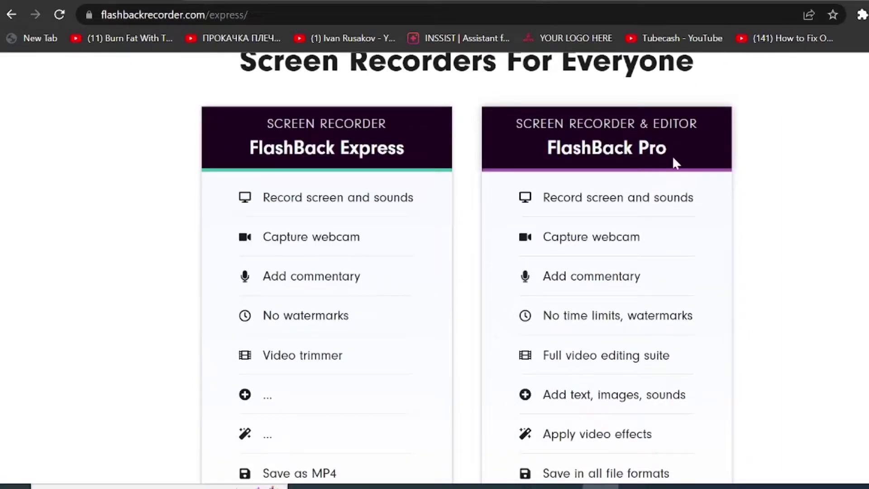
scroll(675, 165, down, 2)
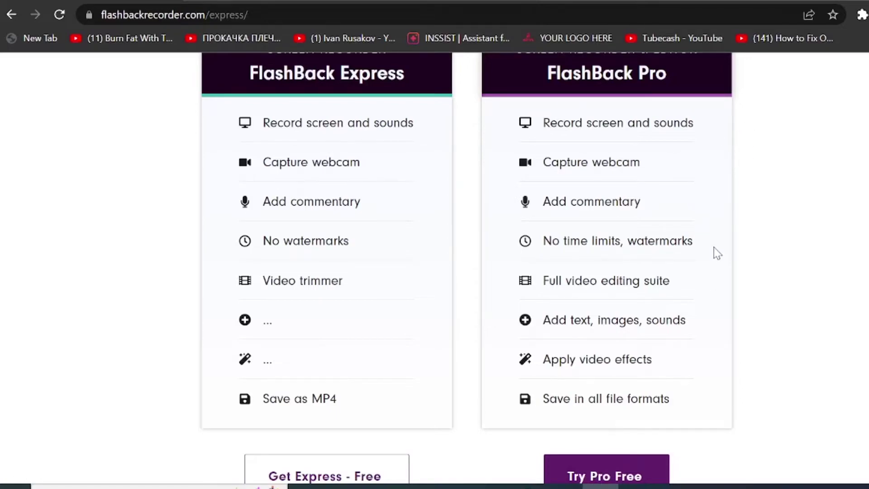
- Scroll over the Express and Pro cards, then back up to the Express feature-icon grid
scroll(714, 251, up, 3)
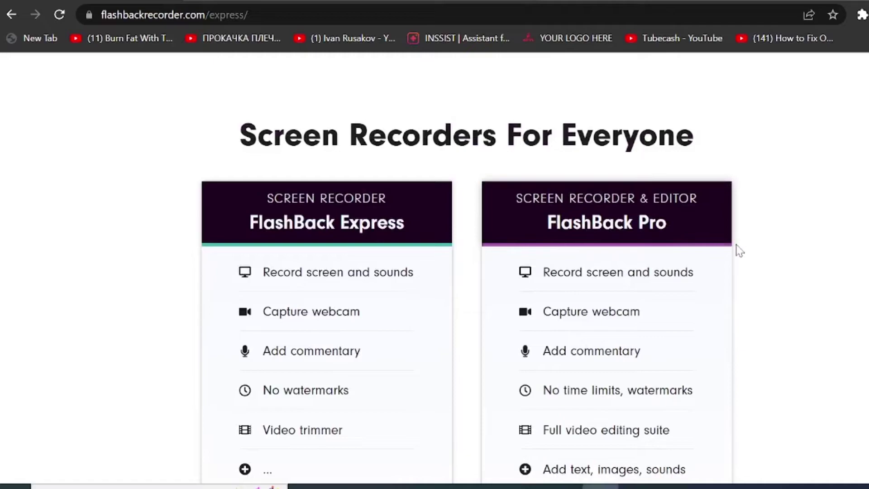
scroll(731, 355, down, 2)
scroll(720, 386, down, 2)
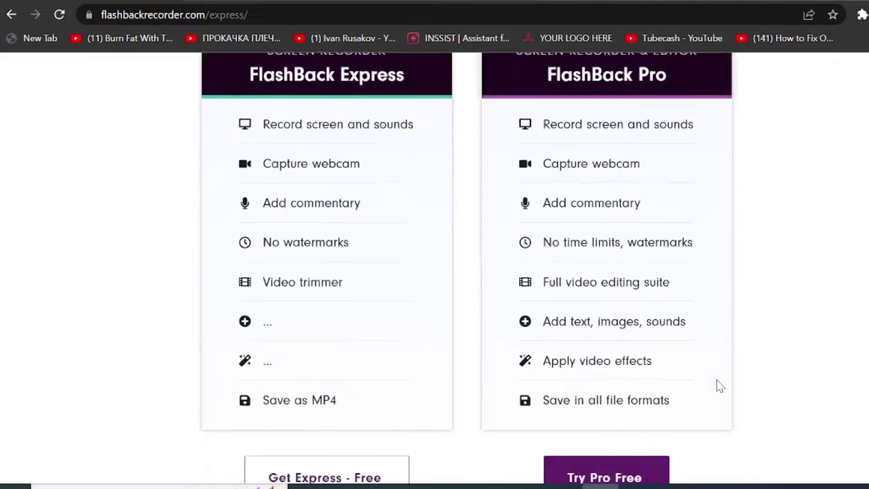
scroll(720, 386, up, 2)
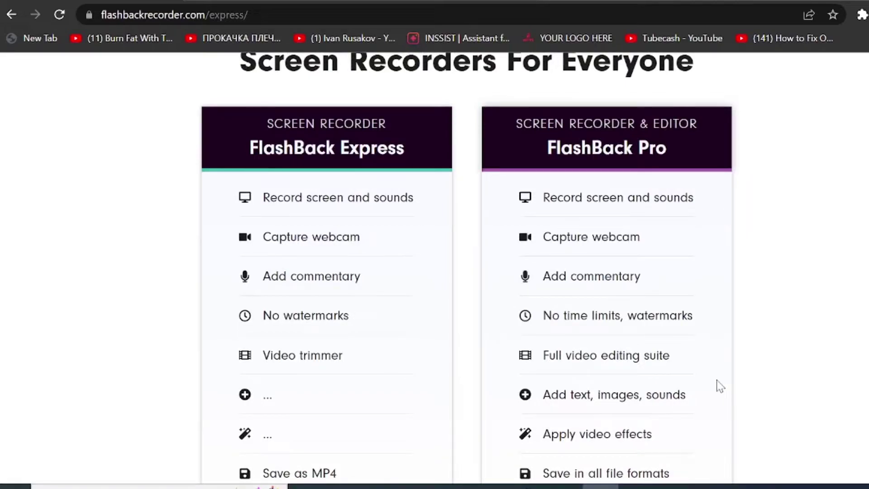
scroll(720, 386, down, 2)
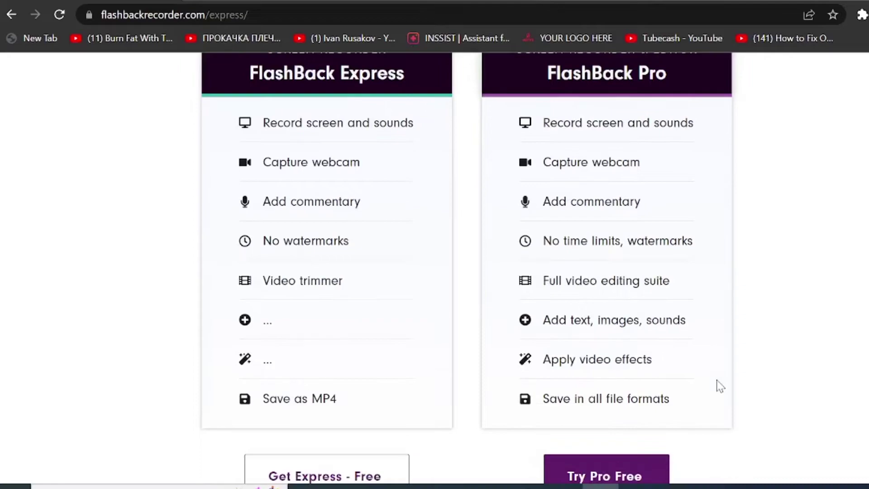
scroll(719, 386, up, 10)
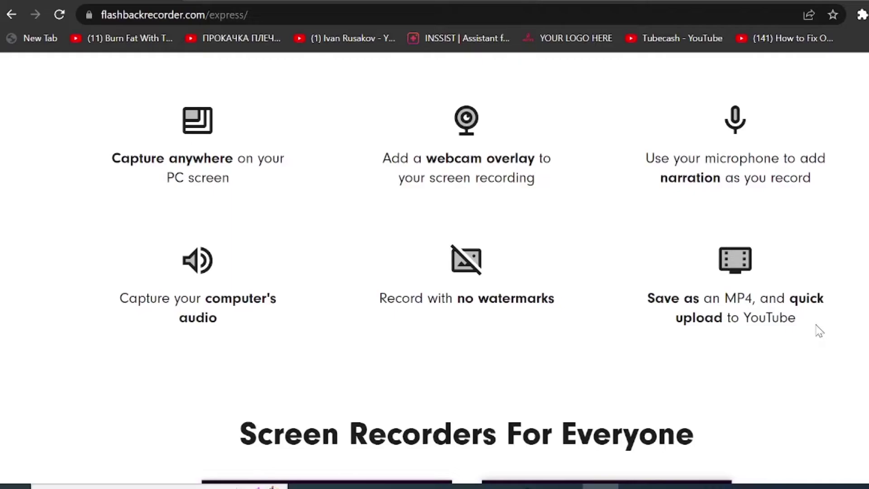
- Switch off Screen capture in the FlashBack Express recorder panel, leaving PC audio Off and 720p
scroll(819, 331, down, 10)
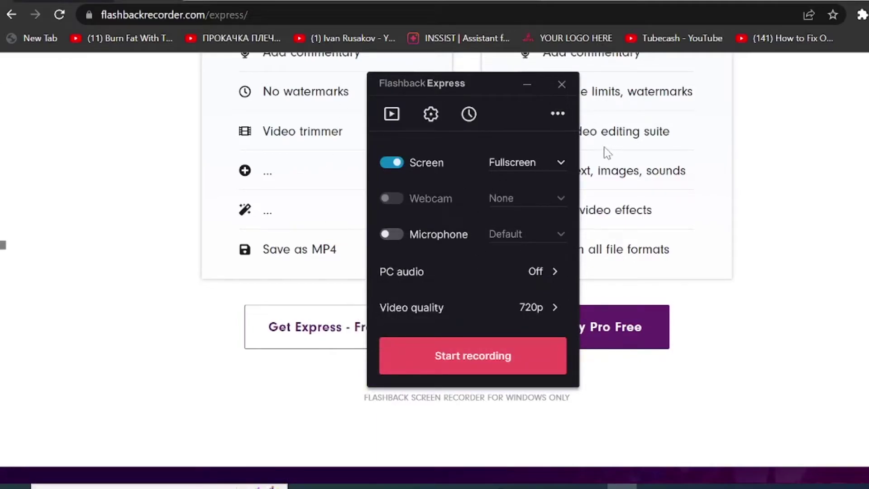
click(390, 162)
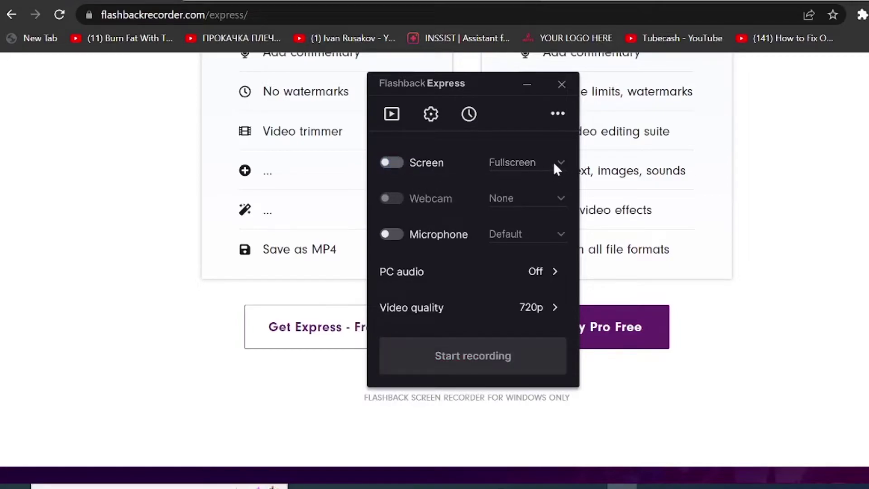
- Show the Video & Audio settings: 67% mic volume, noise cancellation, 12 fps, High quality
click(431, 115)
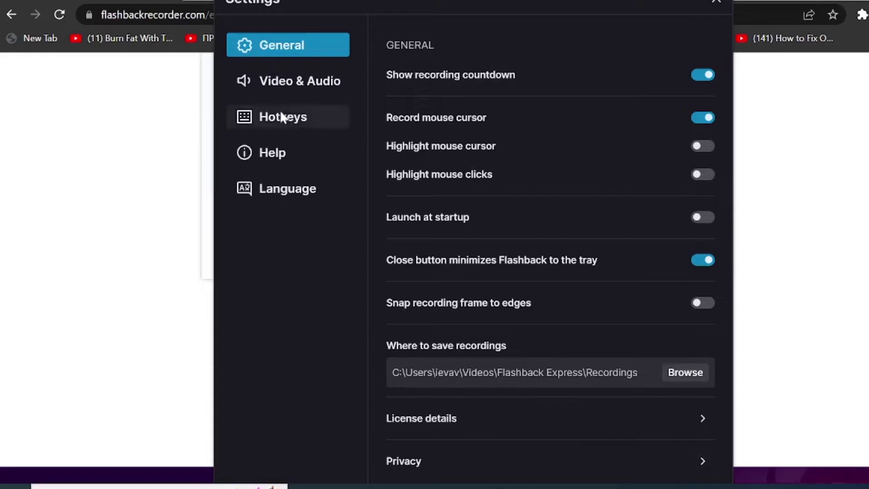
click(296, 89)
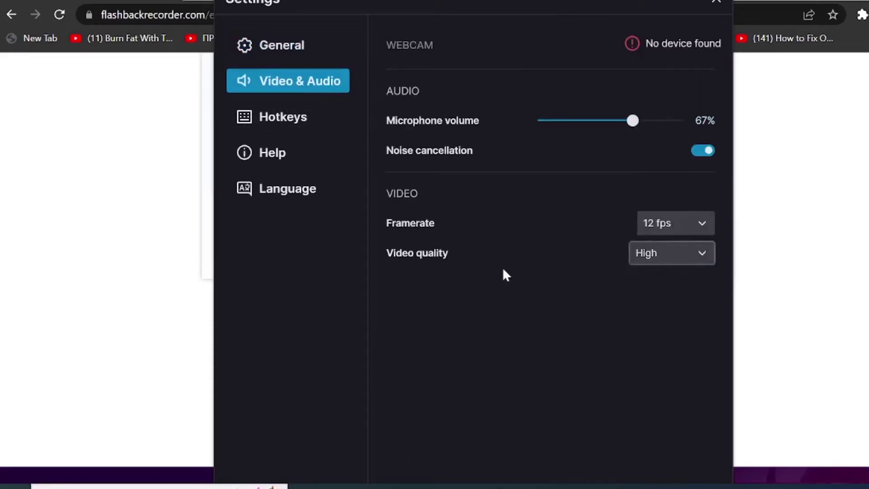
- Close the FlashBack settings and read why video quality is capped at 720p
click(265, 51)
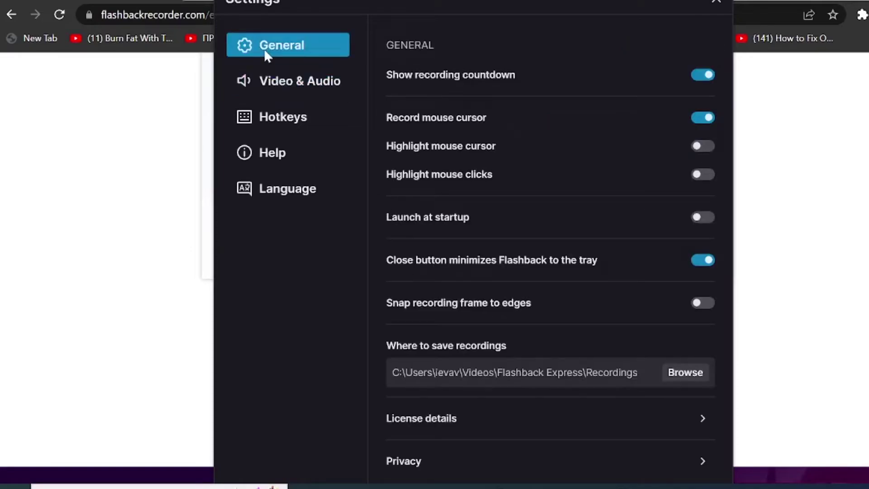
click(716, 2)
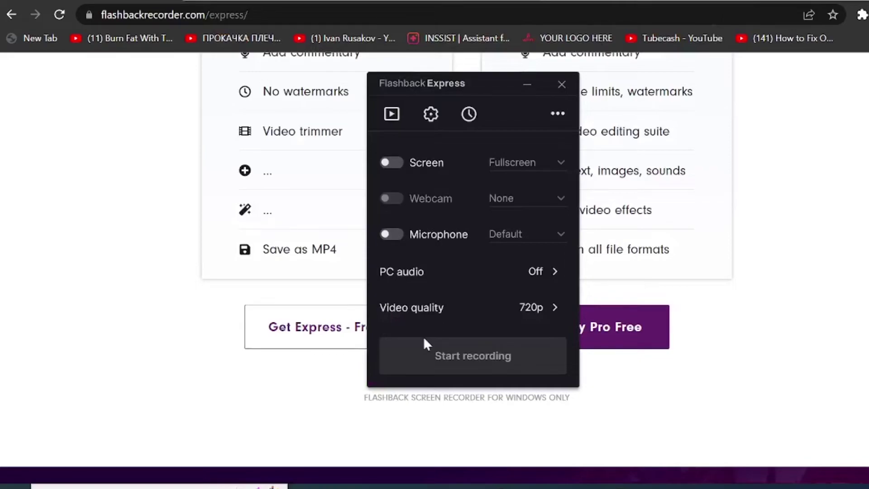
click(564, 312)
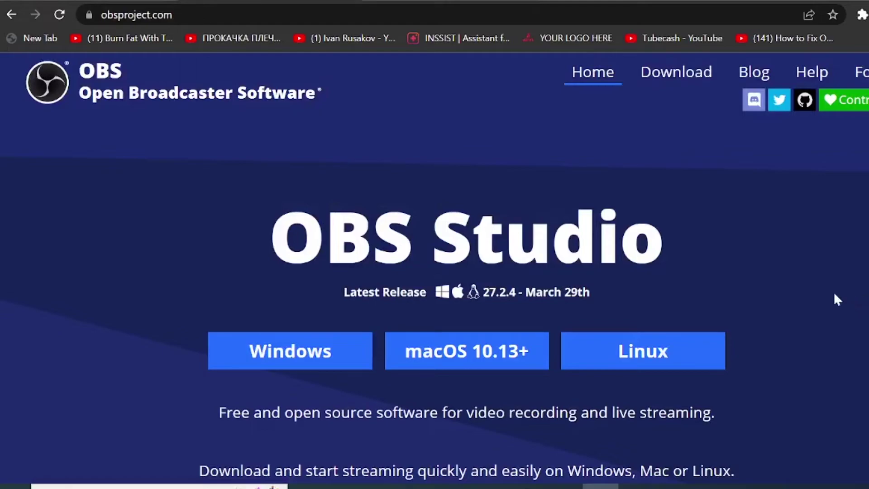
- Scroll obsproject.com past the screenshots, sponsors and feature sections to Collaborative Creativity
scroll(832, 290, down, 2)
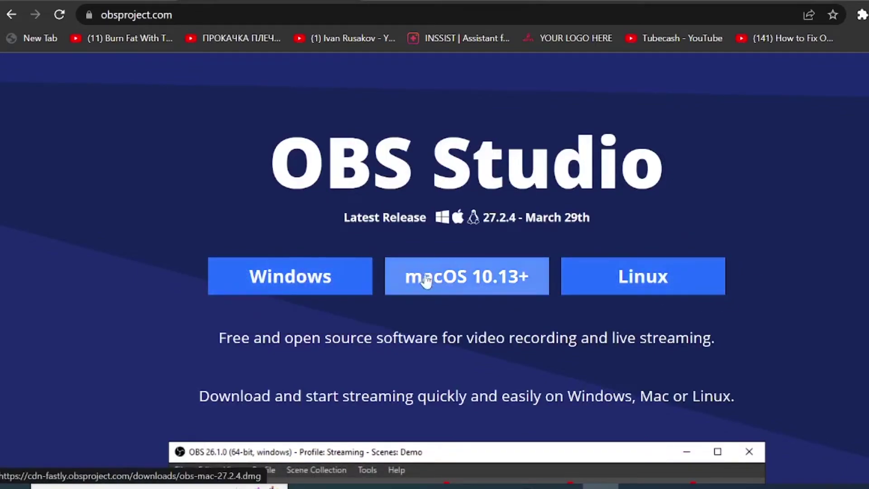
scroll(789, 404, down, 1)
scroll(788, 401, down, 9)
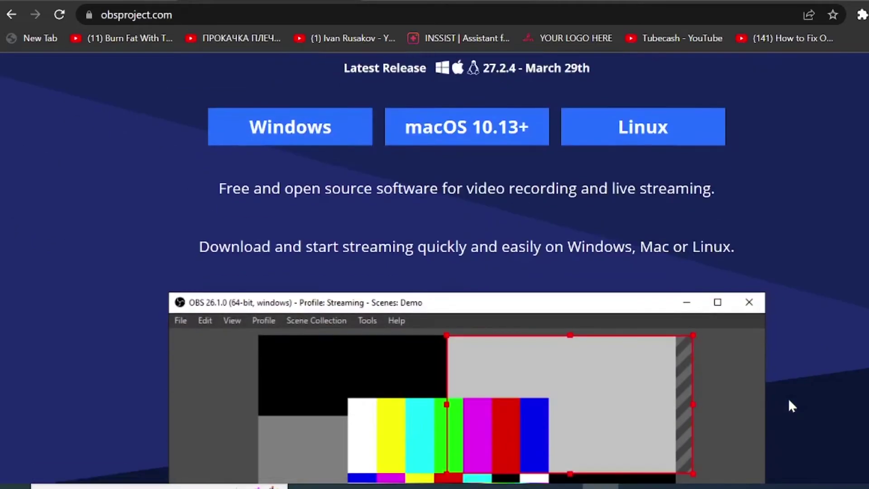
scroll(792, 401, down, 3)
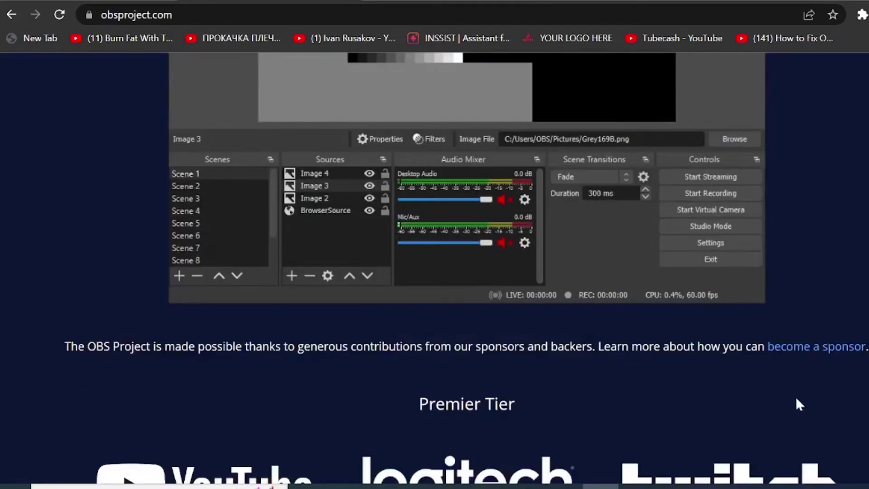
scroll(796, 399, down, 12)
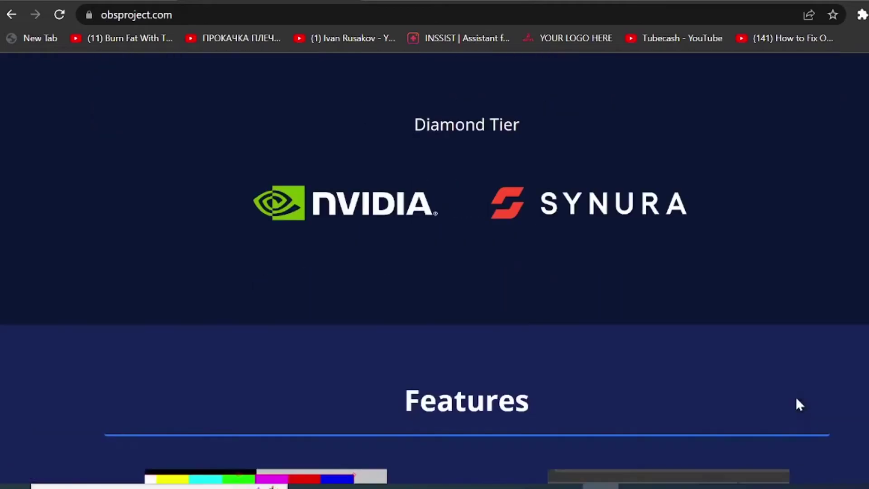
scroll(796, 400, down, 14)
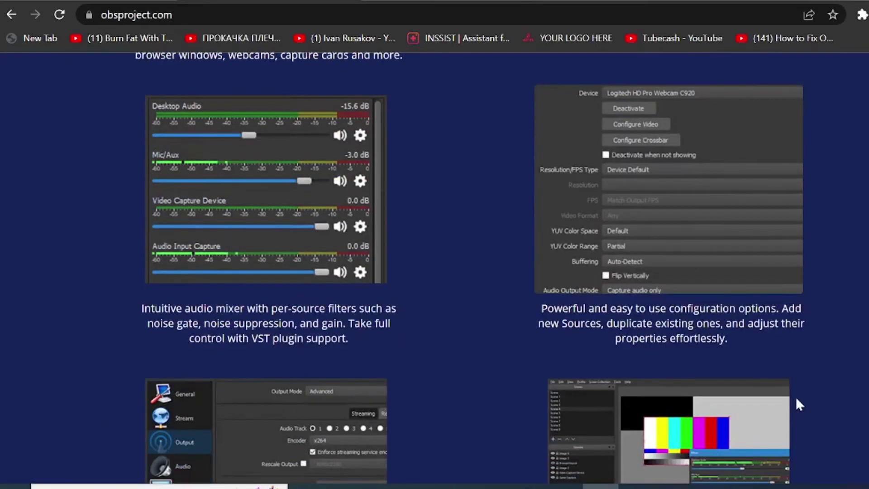
scroll(797, 399, down, 14)
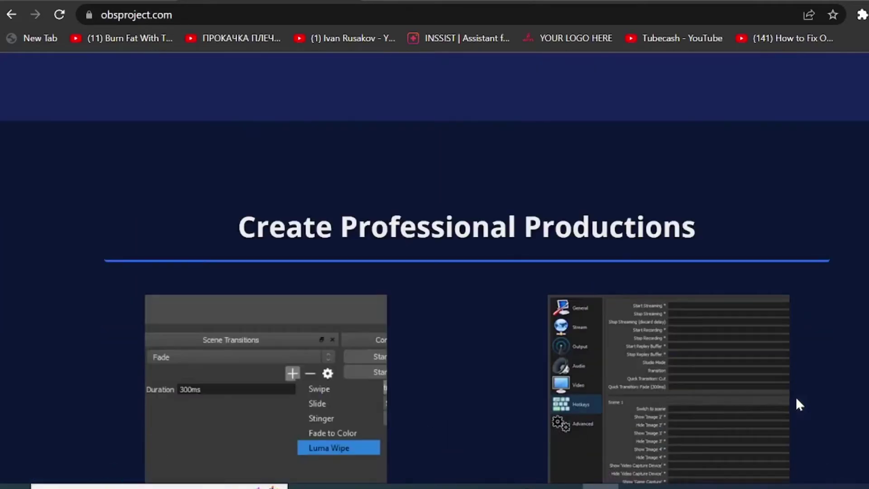
scroll(796, 399, down, 12)
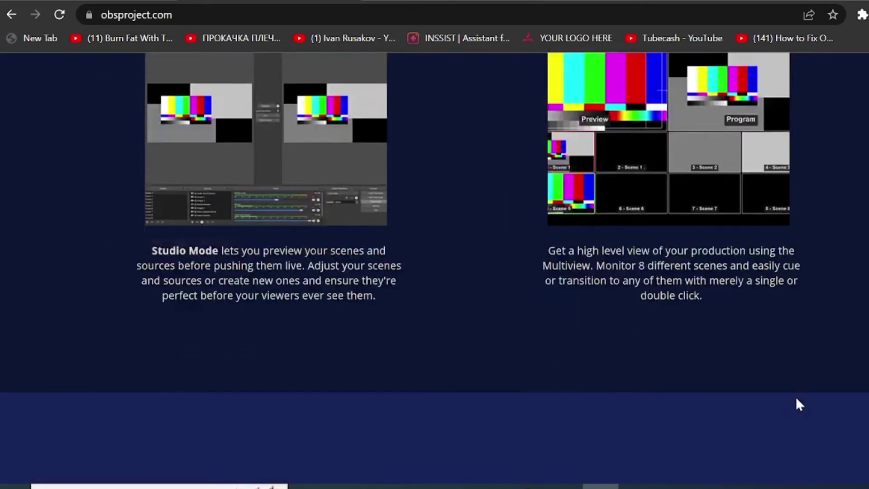
scroll(795, 396, down, 8)
scroll(796, 398, up, 5)
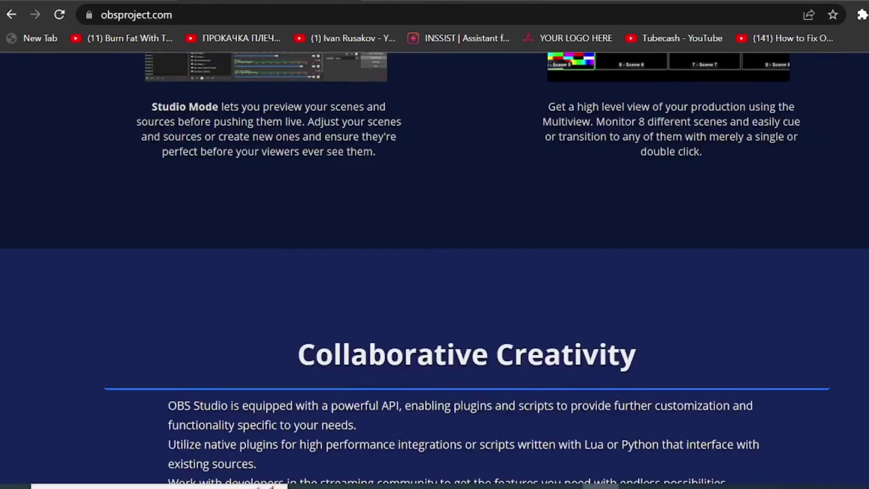
scroll(435, 272, up, 20)
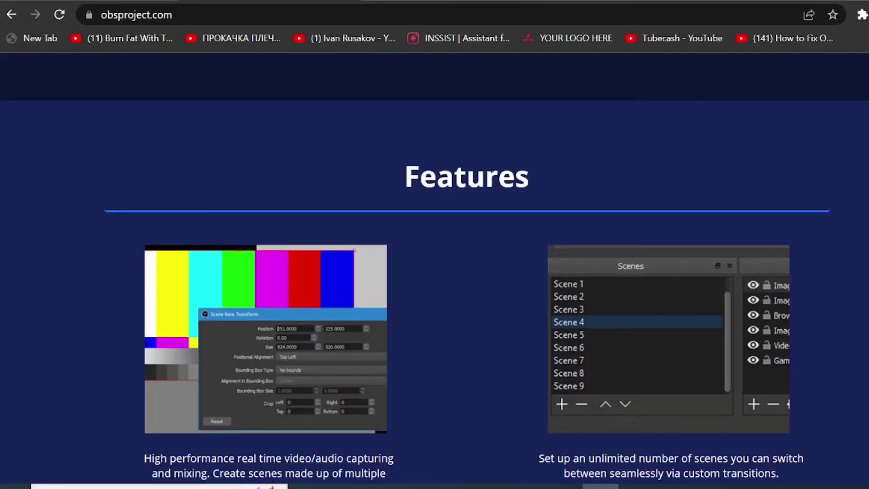
- Switch to the letsview.com tab and scroll through the LetsView home page
click(406, 2)
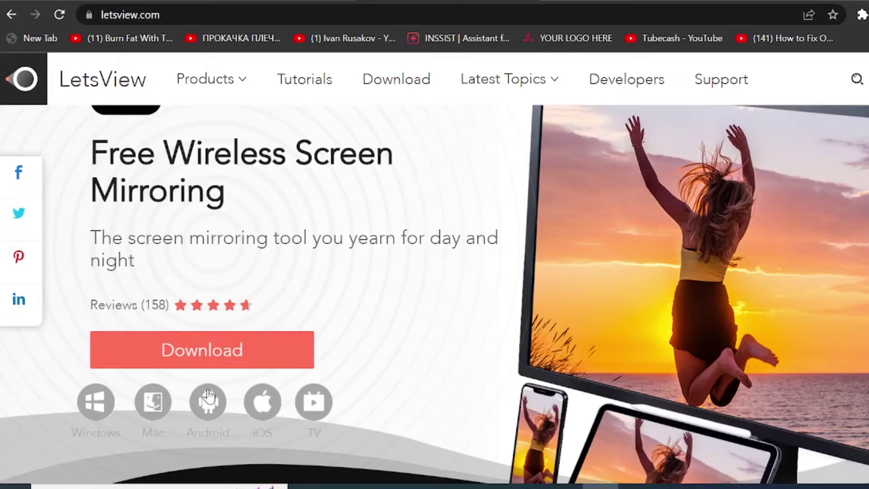
scroll(218, 353, down, 3)
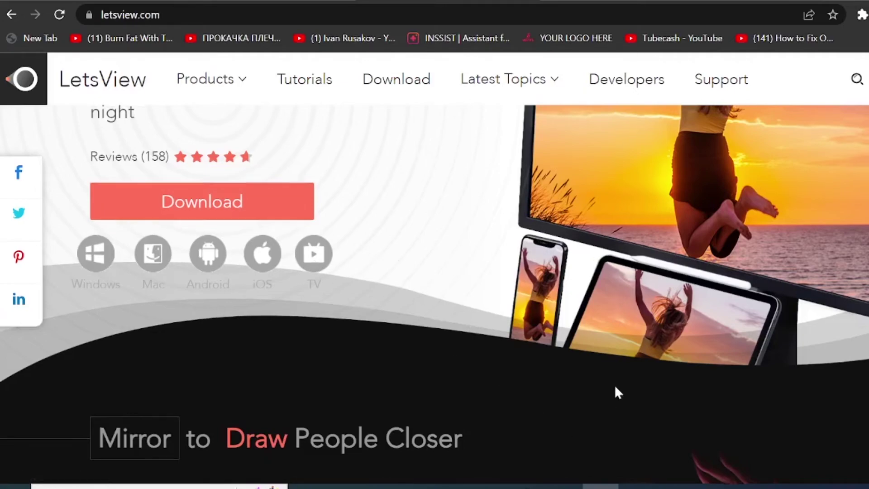
scroll(614, 391, up, 3)
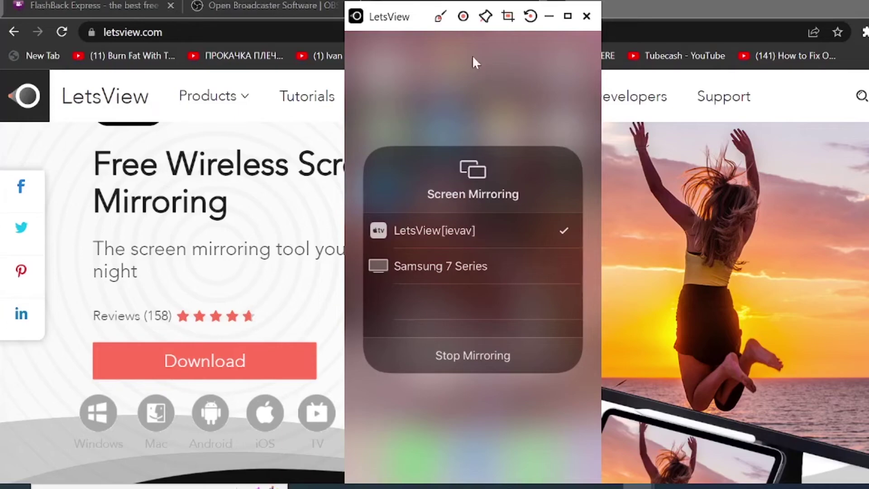
- Draw a red freehand loop over the mirrored iPhone screen with the pen tool
click(440, 17)
mouse_move(437, 54)
mouse_down()
mouse_move(417, 62)
mouse_move(503, 82)
mouse_move(509, 117)
mouse_move(496, 136)
mouse_up()
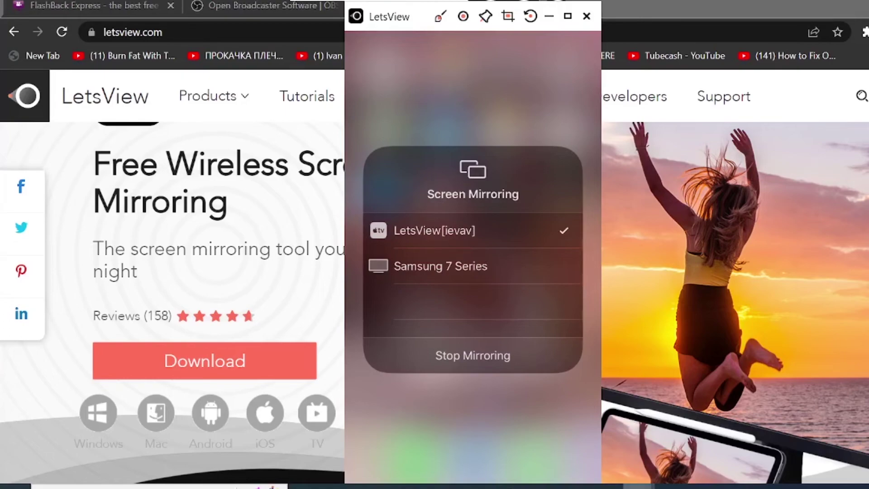
- Bring LetsView's main window forward and disconnect the iPhone to stop casting
mouse_move(638, 486)
click(599, 442)
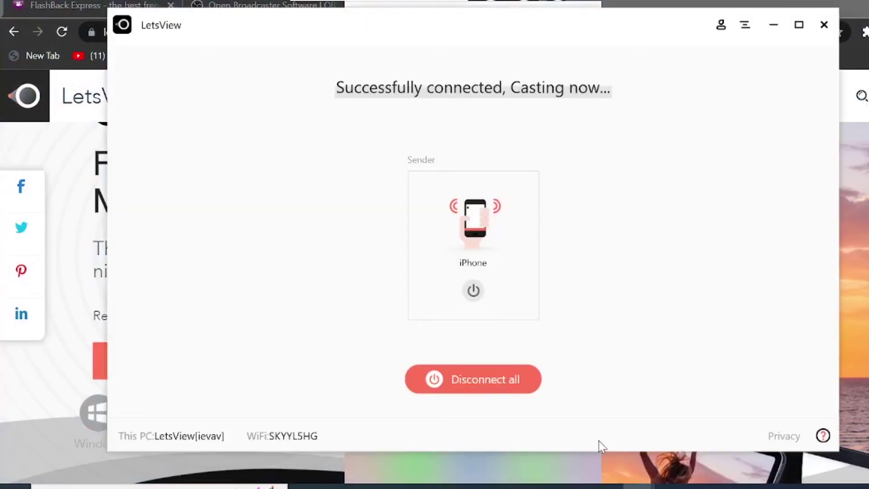
click(502, 387)
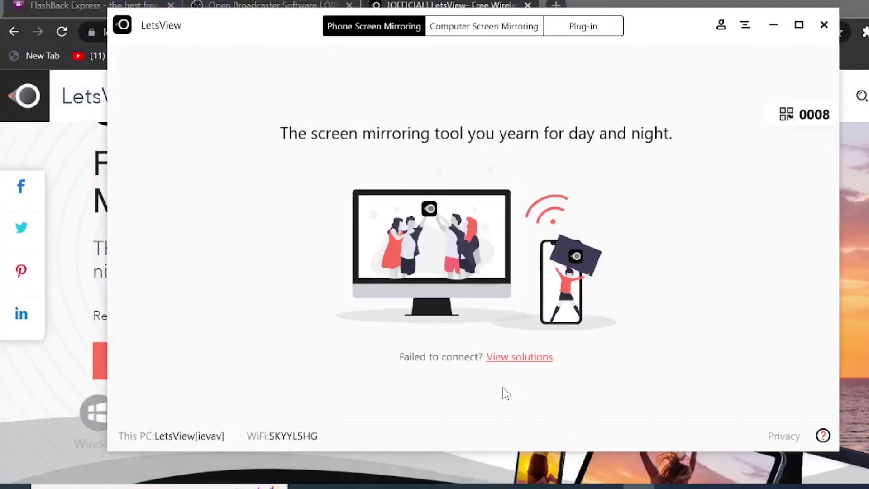
- Open LetsView Settings and scroll to Display settings showing Airplay resolution 1080P 1920*1080
click(744, 25)
click(786, 58)
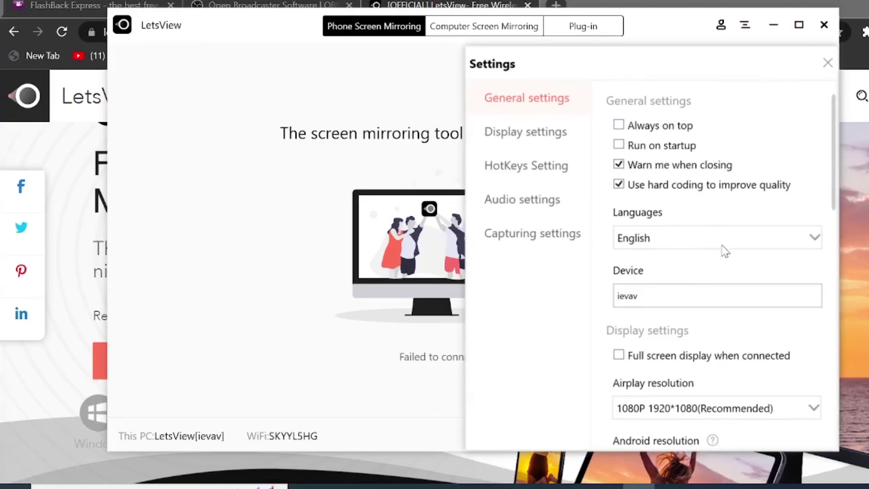
scroll(721, 247, down, 3)
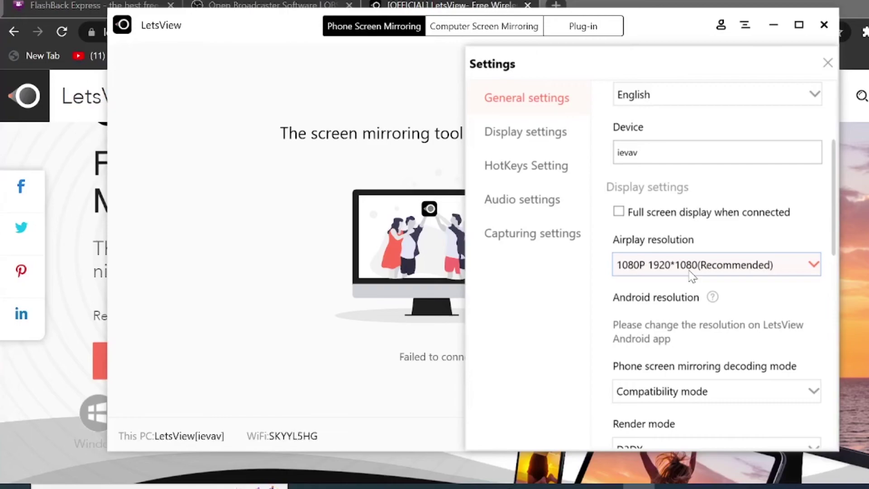
scroll(691, 275, down, 5)
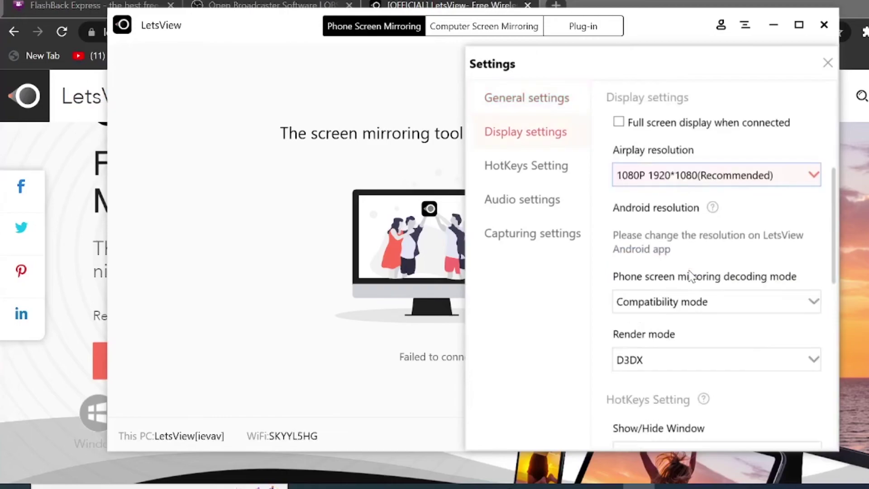
- In Capturing settings, keep PNG as the screenshot format, then close Settings
click(542, 244)
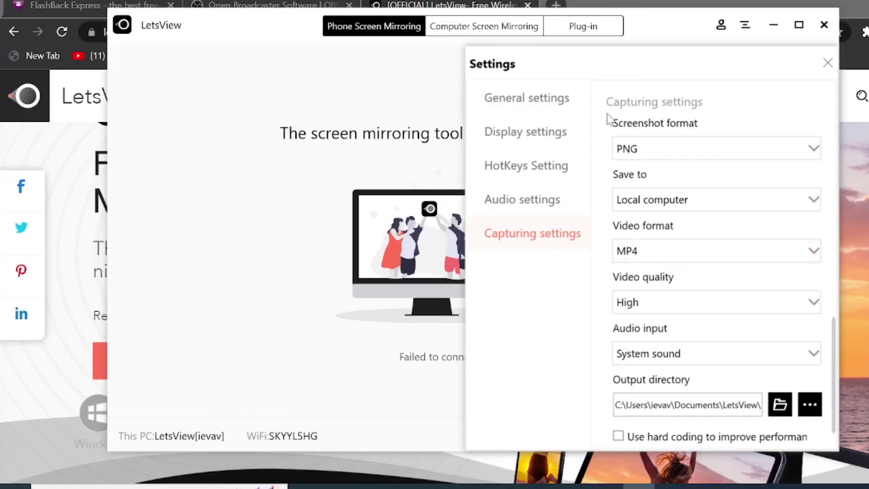
click(771, 159)
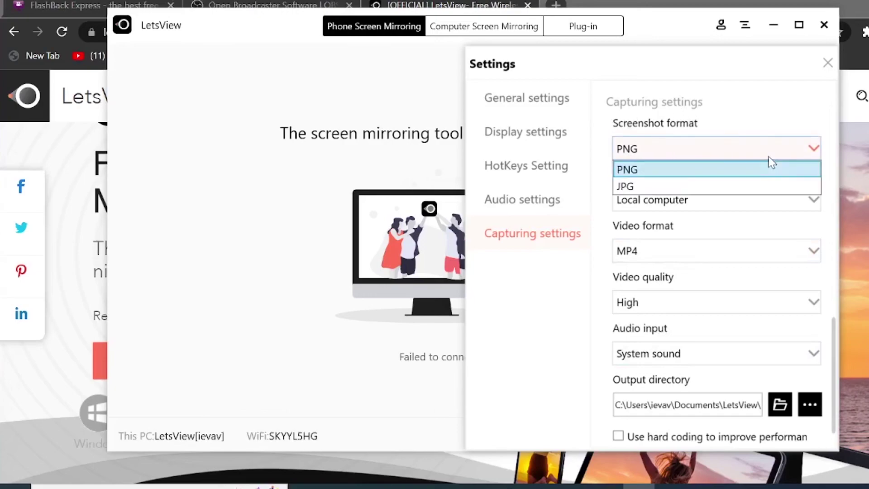
click(760, 168)
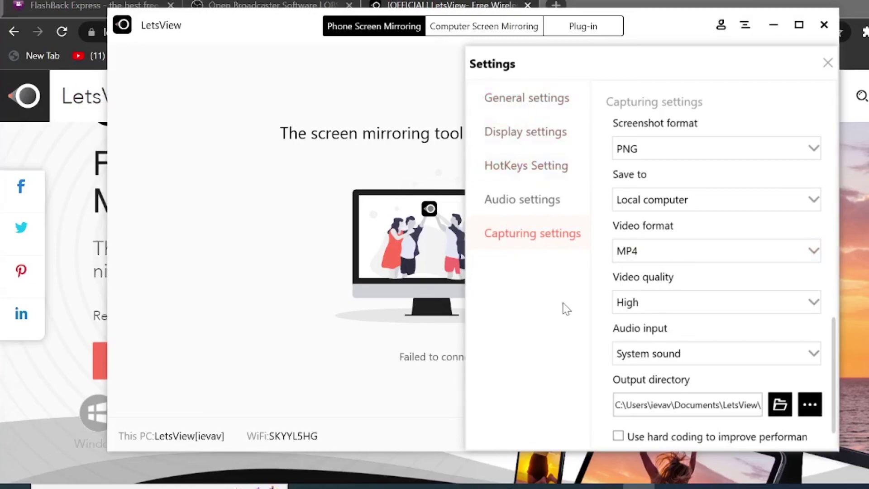
click(827, 62)
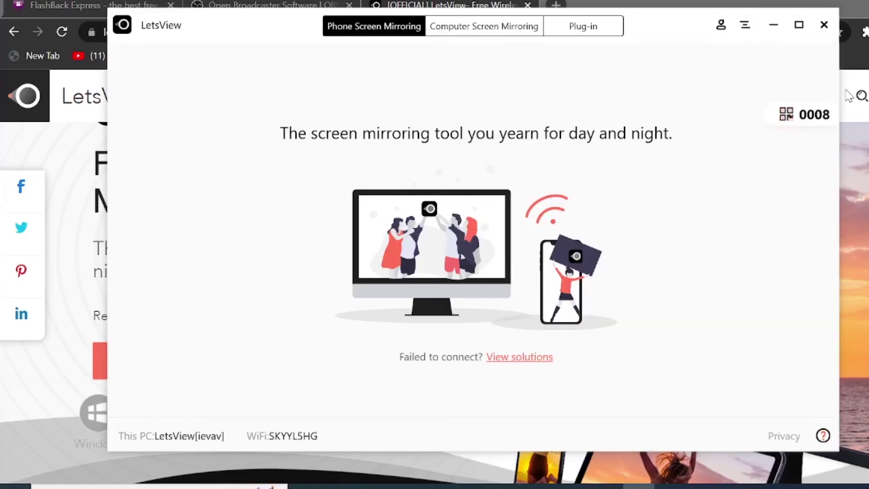